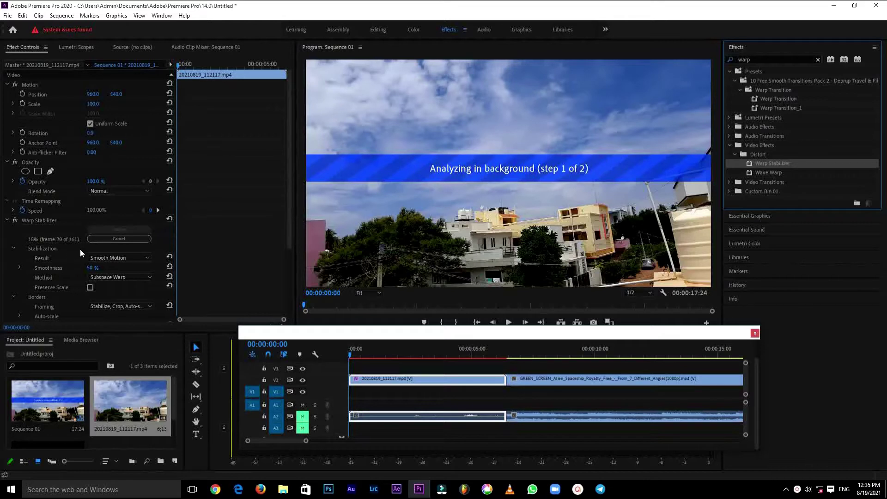
Play back the stabilized 20210819_112117.mp4 footage and return the playhead to the start of the sequence.
left_click(105, 260)
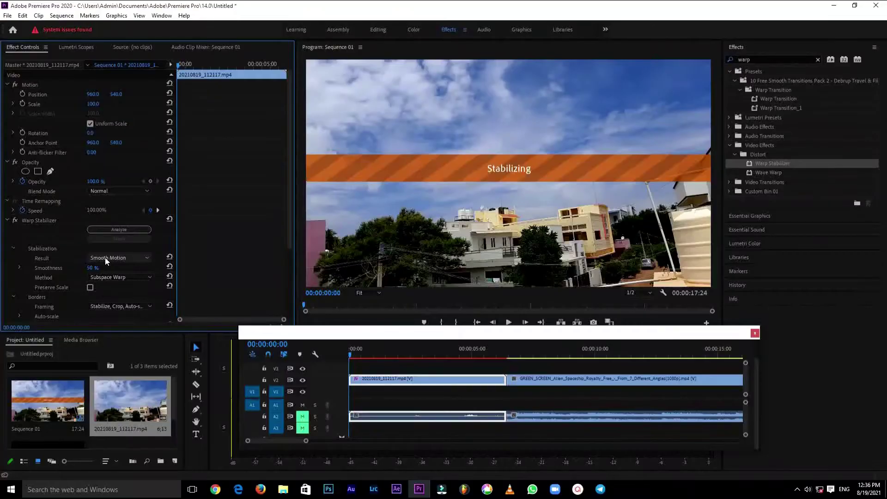
left_click(509, 322)
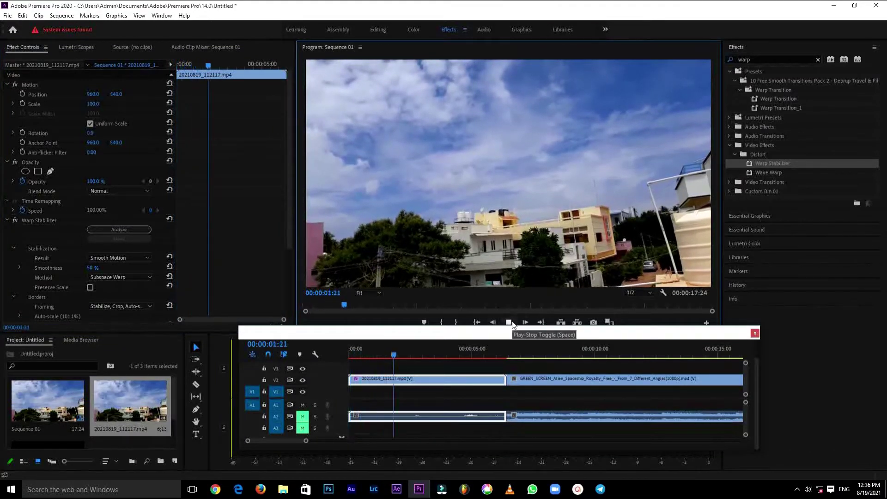
key("space")
left_click_drag(406, 356, 311, 353)
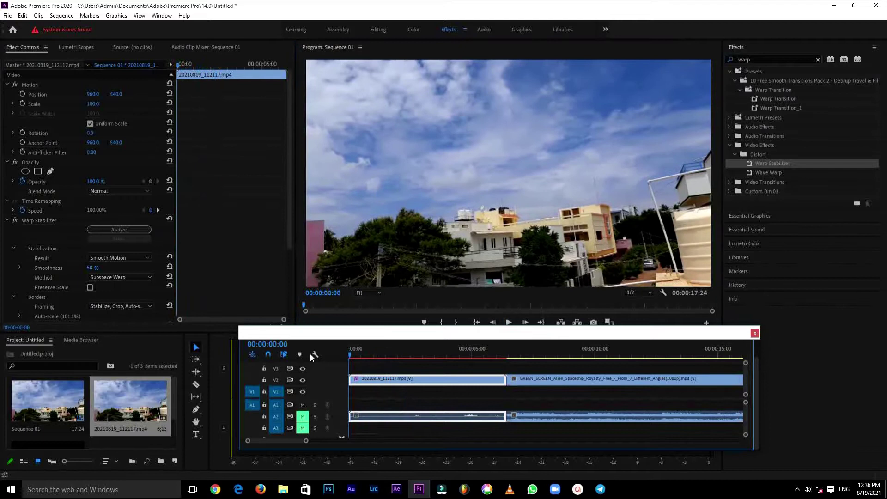
Move the green-screen spaceship clip to the start of the sequence on track V3, above the footage clip.
left_click(523, 380)
left_click_drag(525, 379, 381, 370)
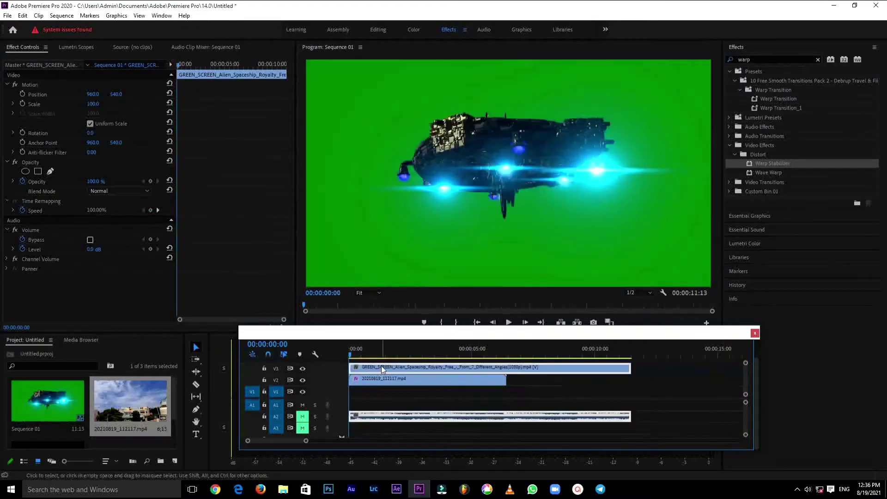
left_click(108, 294)
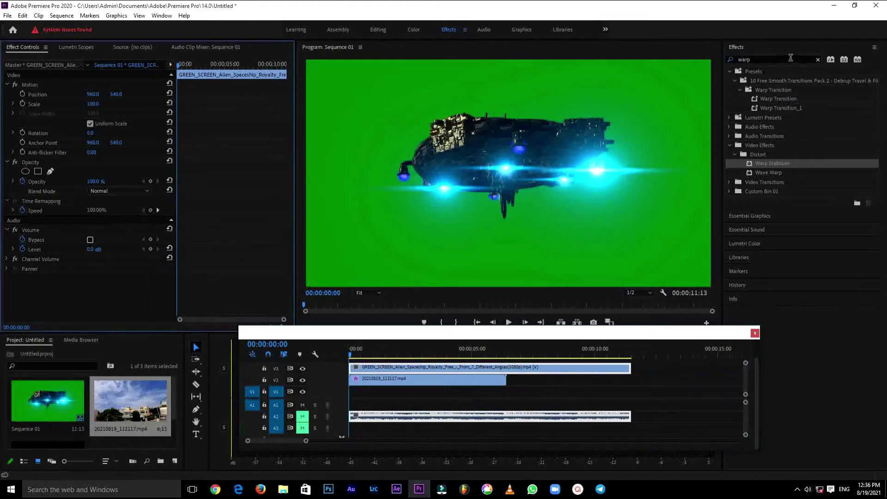
Apply the Ultra Key effect to the spaceship clip and sample its green background as the key color.
left_click(815, 61)
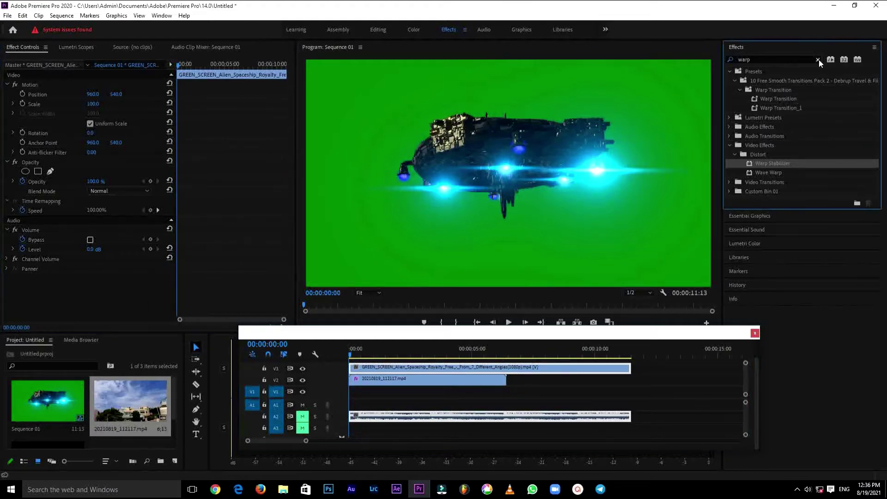
left_click(818, 59)
left_click(801, 56)
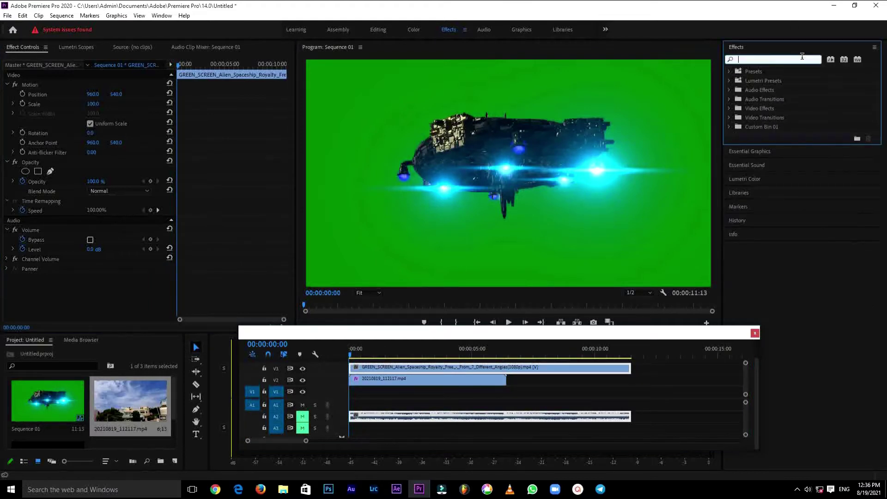
type("ultra")
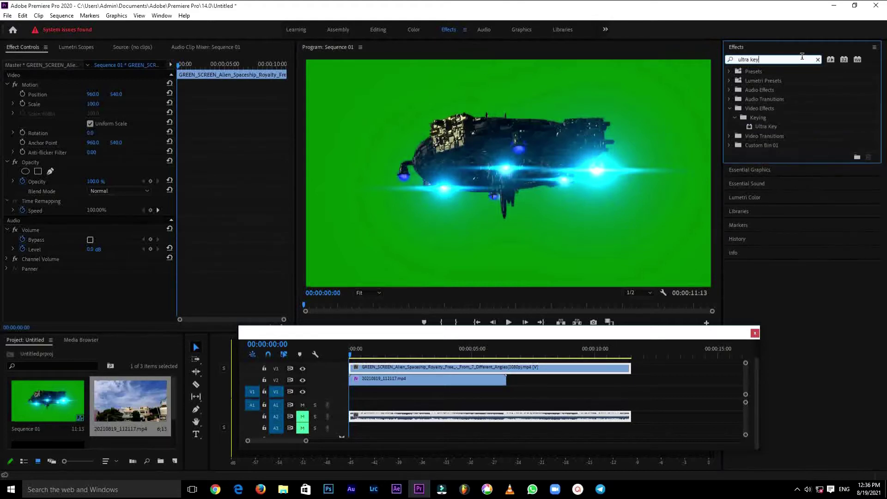
type(" key")
left_click(765, 125)
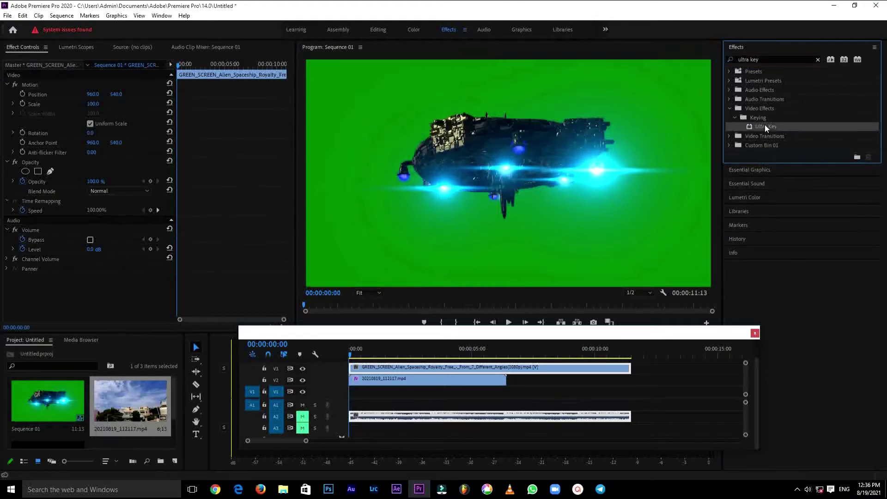
left_click_drag(764, 125, 363, 367)
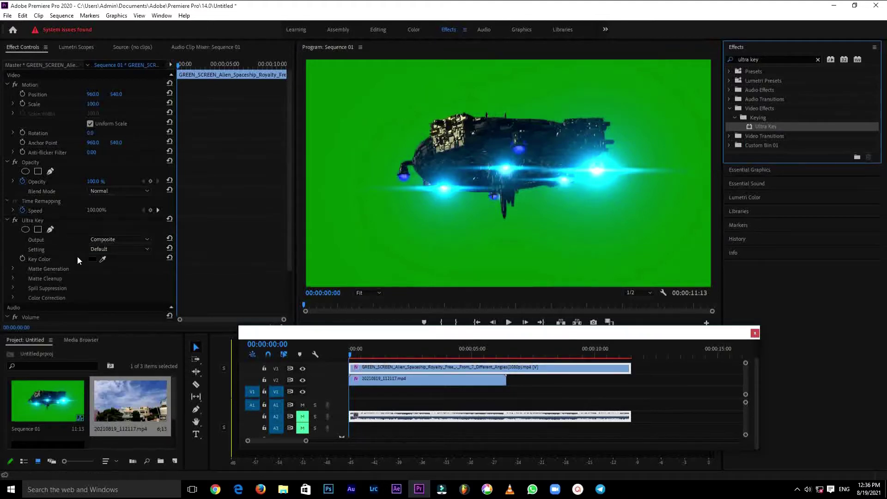
left_click(102, 260)
left_click(404, 114)
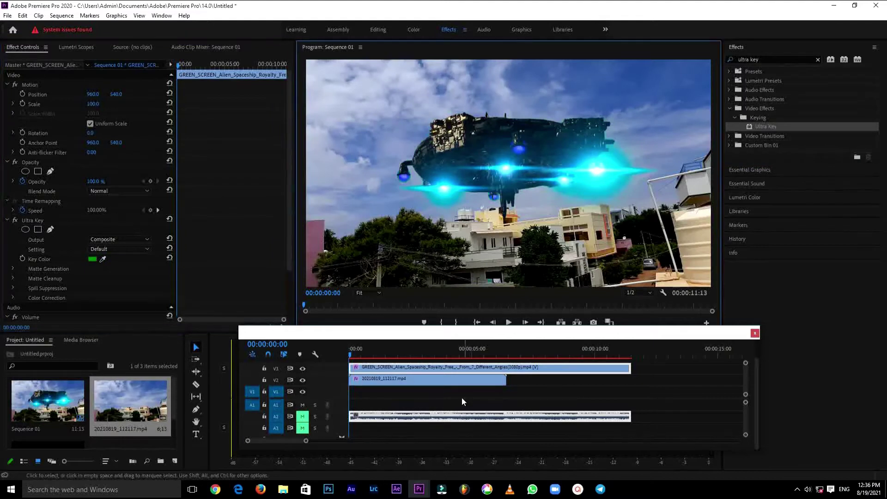
Set the spaceship clip's scale to 99 and its position to 804, 471.
left_click(448, 375)
left_click(451, 368)
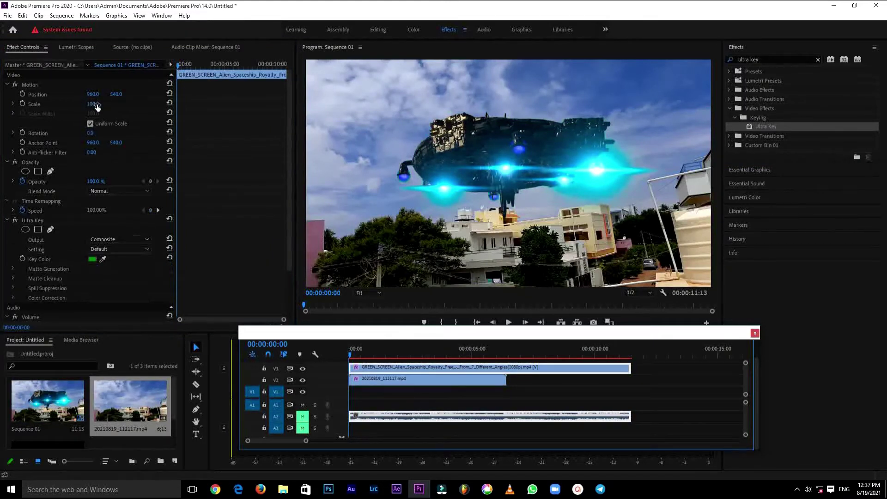
left_click_drag(97, 105, 51, 97)
left_click_drag(121, 96, 160, 146)
Play back the keyed spaceship over the footage and return the playhead to the start.
left_click(508, 322)
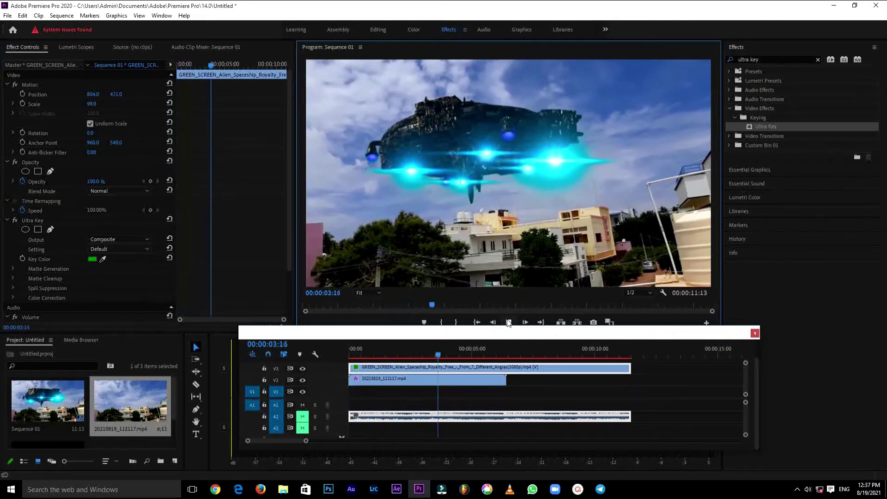
left_click(508, 322)
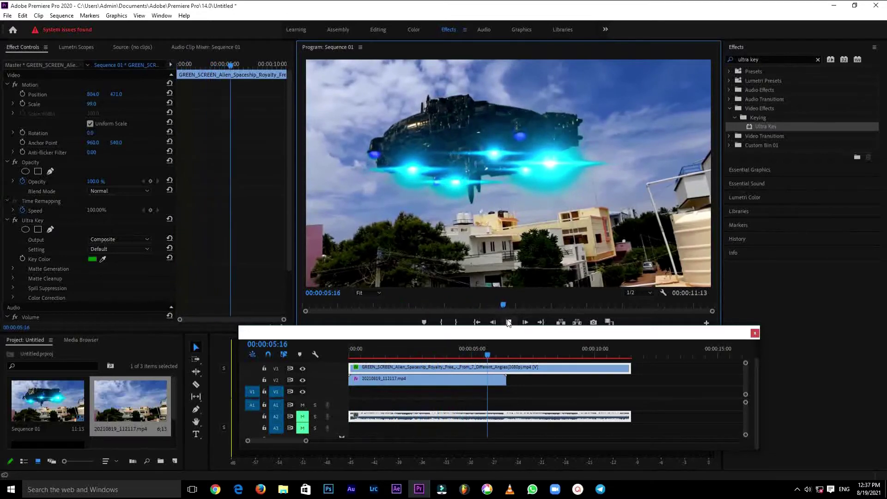
left_click(394, 356)
left_click_drag(394, 358, 349, 360)
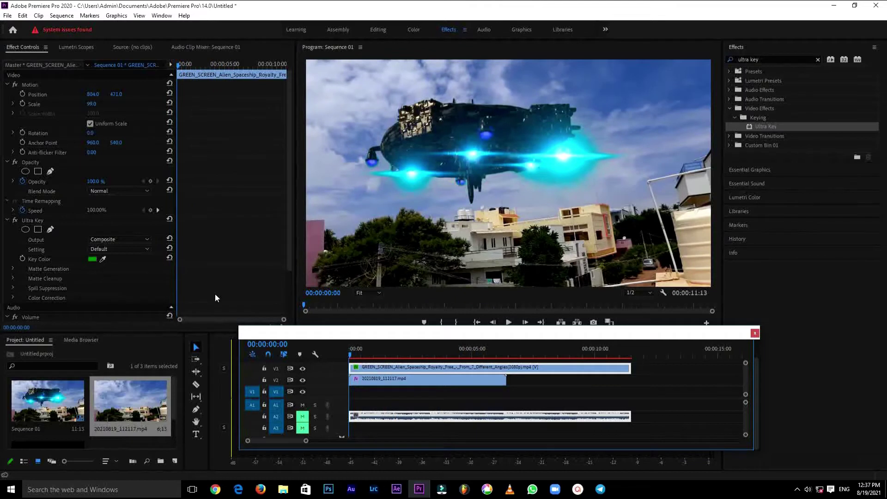
Find the Tint video effect and apply it to the spaceship clip.
left_click(818, 60)
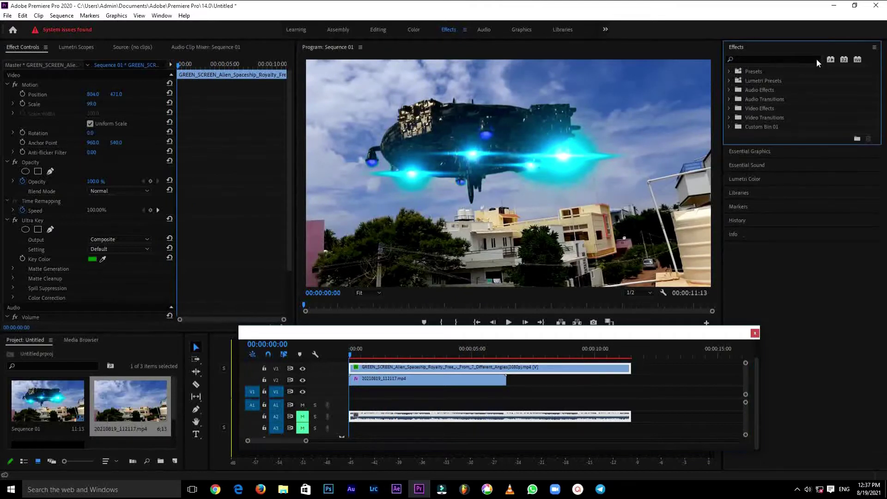
type("t")
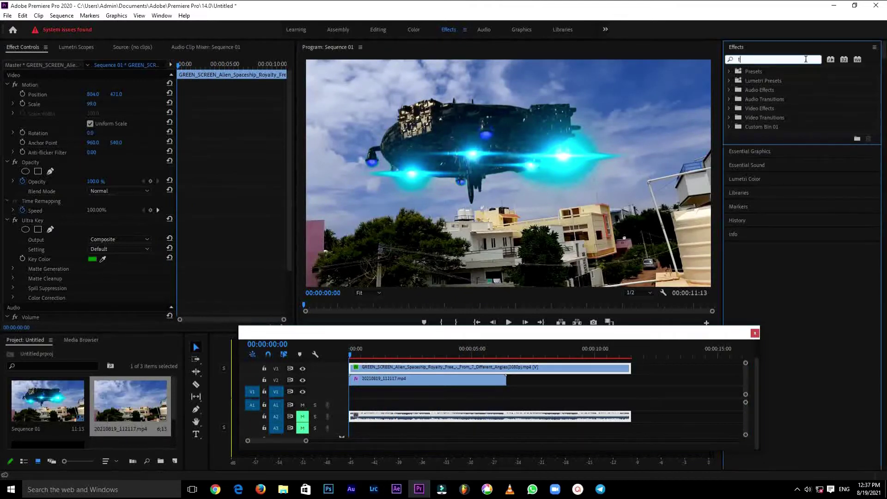
type("int")
left_click_drag(767, 128, 370, 367)
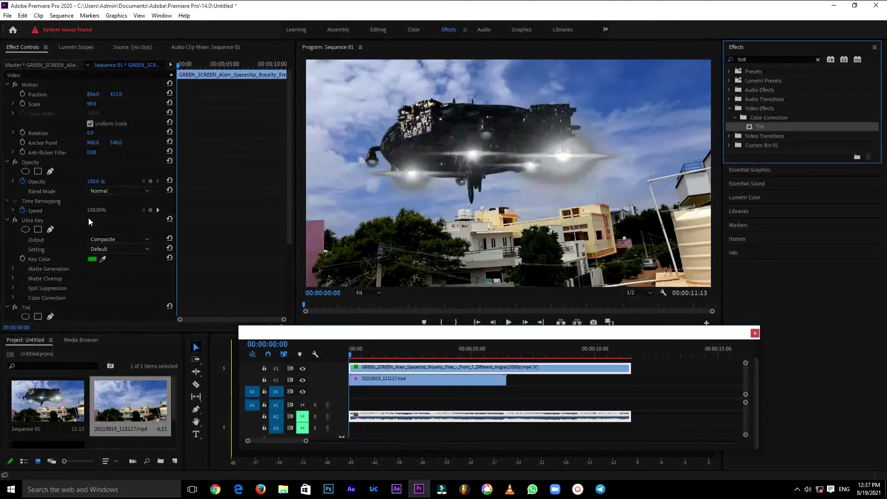
Tint the spaceship clip by 43%, mapping black to a blue sampled from the sky and white to FFFFFF.
scroll(58, 229, "down", 2)
scroll(100, 249, "down", 2)
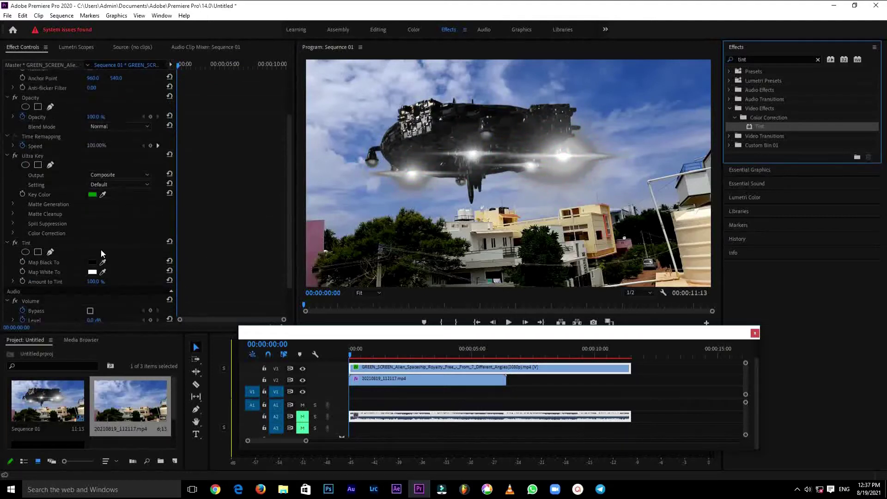
left_click_drag(103, 270, 517, 87)
left_click(93, 272)
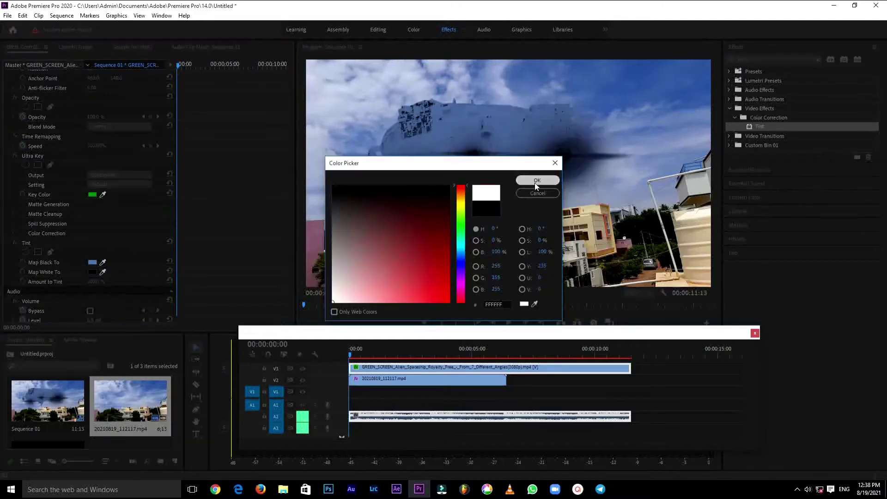
left_click(536, 181)
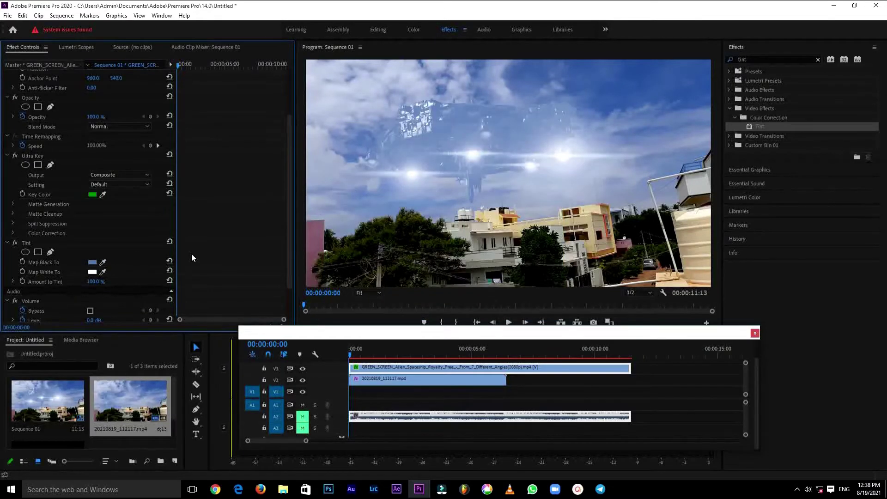
left_click_drag(98, 282, 76, 283)
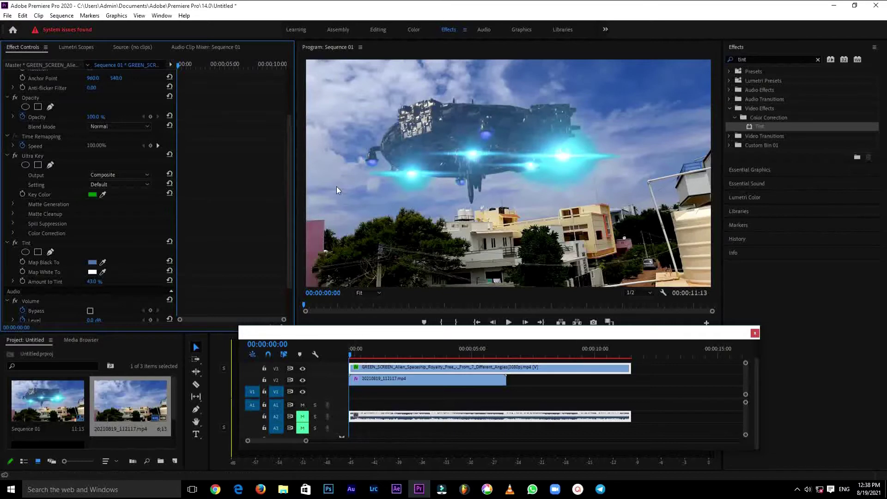
Apply the Noise video effect to the spaceship clip with an amount of noise of 2%.
left_click(817, 59)
type("n")
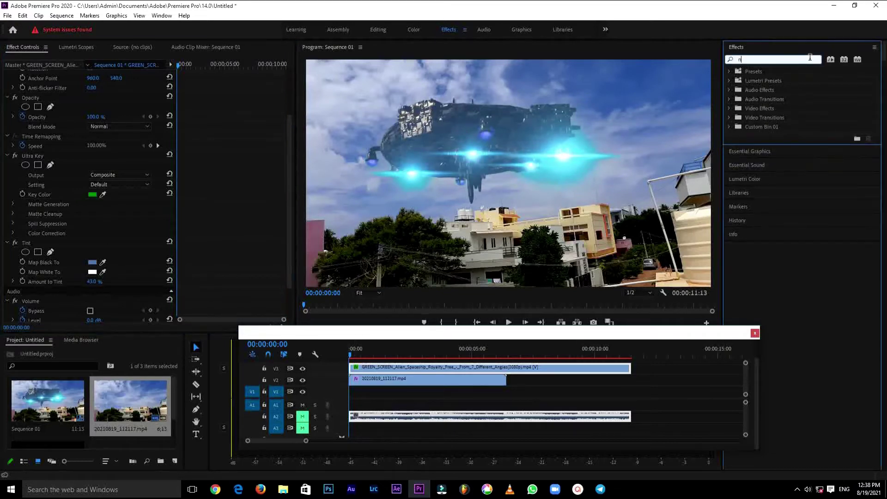
type("oise")
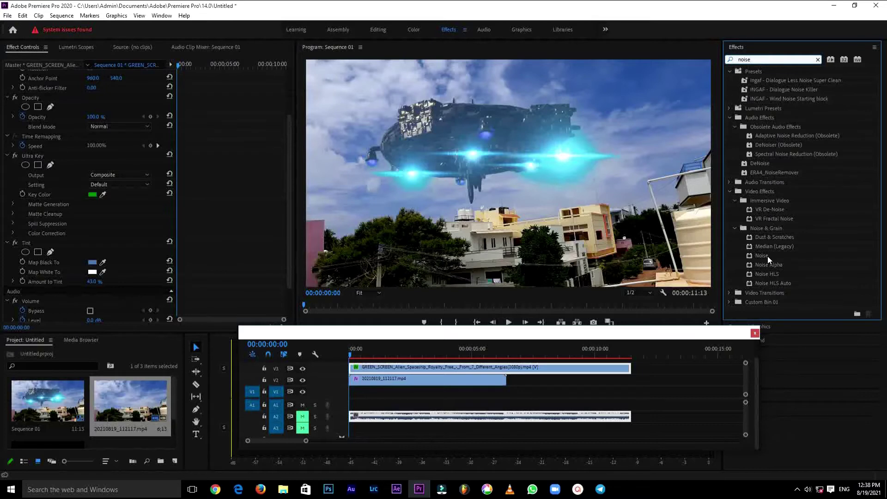
left_click_drag(766, 255, 392, 371)
scroll(76, 240, "down", 3)
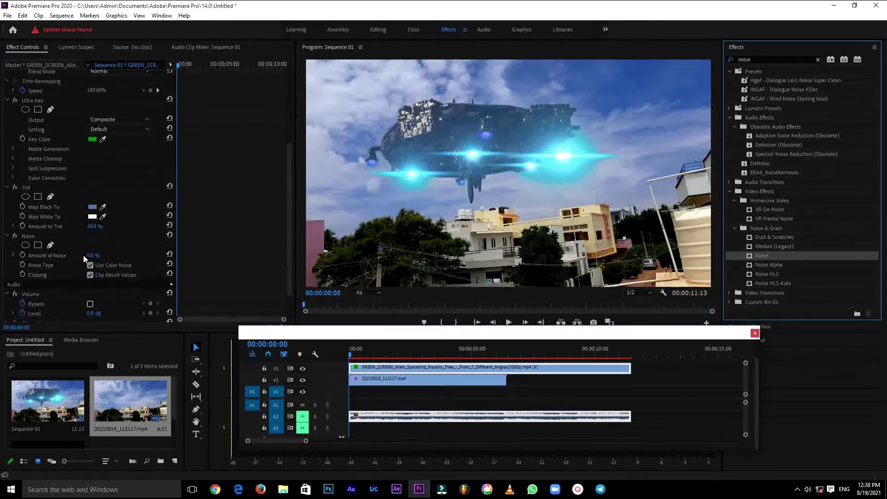
left_click_drag(90, 258, 10, 257)
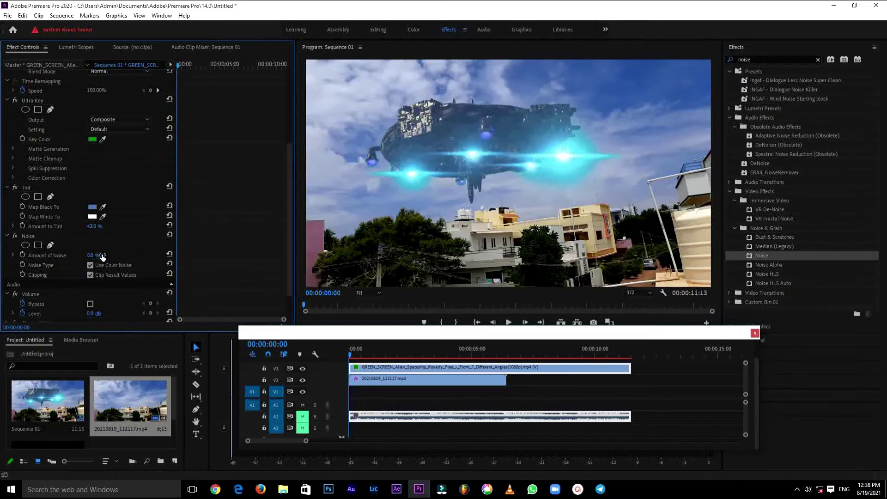
mouse_move(102, 257)
left_mouse_down()
mouse_move(110, 259)
mouse_move(80, 258)
mouse_move(98, 255)
left_mouse_up()
Clear the effects search and play back the tinted spaceship composite from the start of the sequence.
left_click(817, 60)
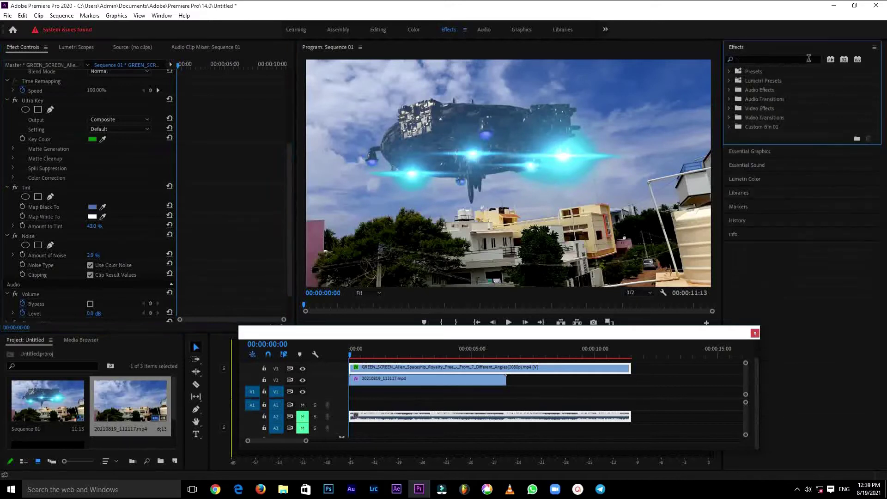
left_click(801, 59)
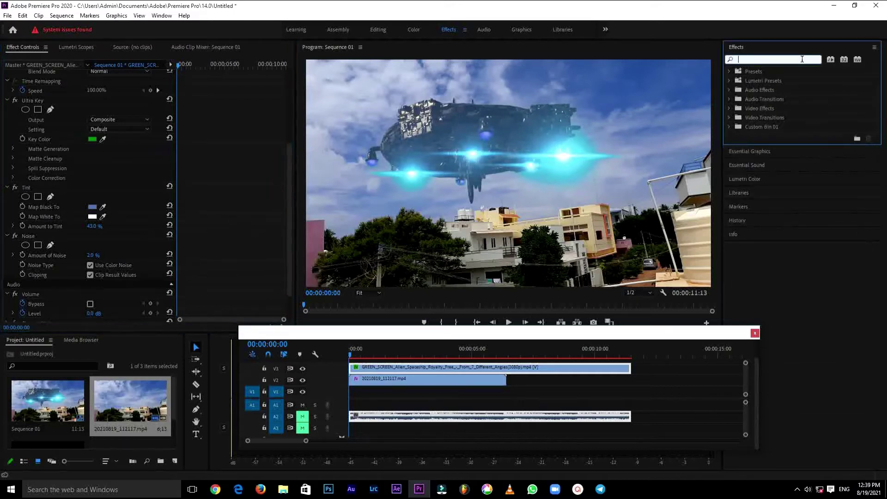
left_click(509, 322)
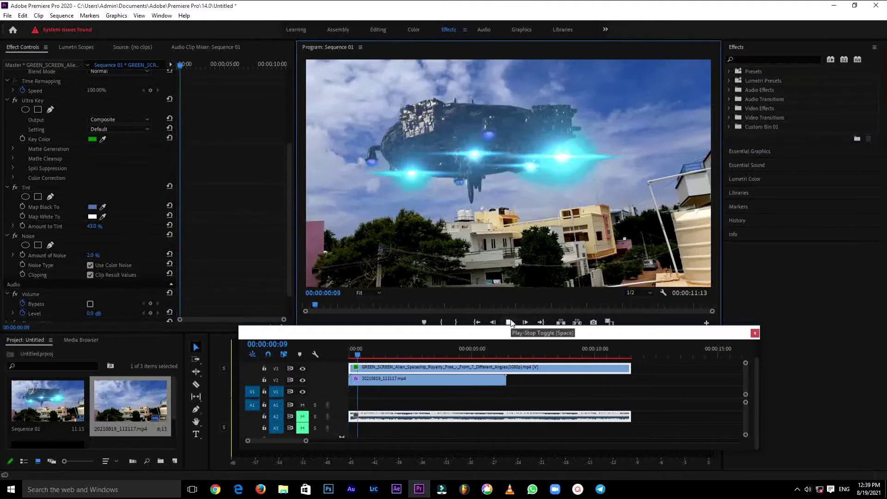
left_click(393, 356)
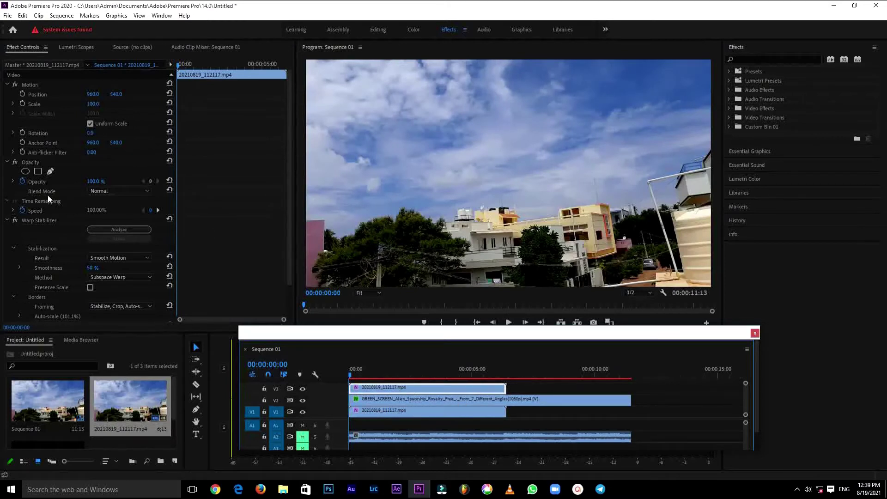
Draw a closed free-form opacity mask on the V3 footage copy, over the middle of the spaceship.
left_click(51, 172)
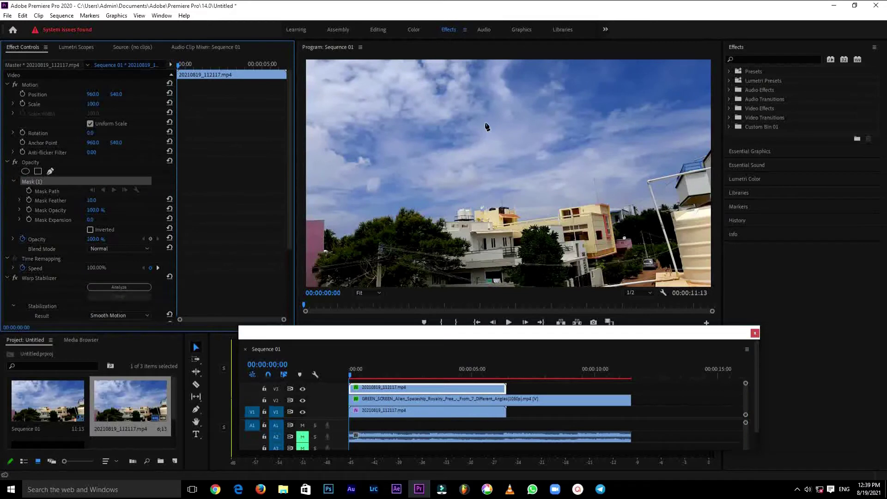
left_click(471, 136)
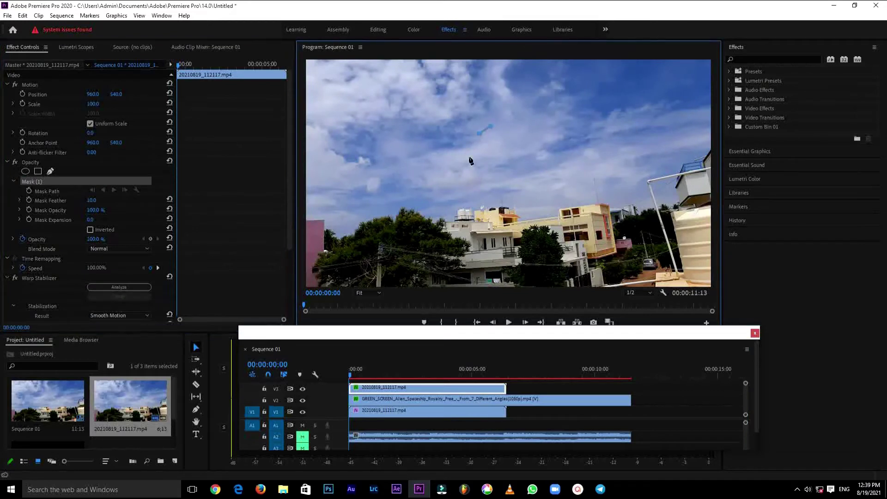
left_click(465, 152)
left_click(443, 155)
left_click(501, 156)
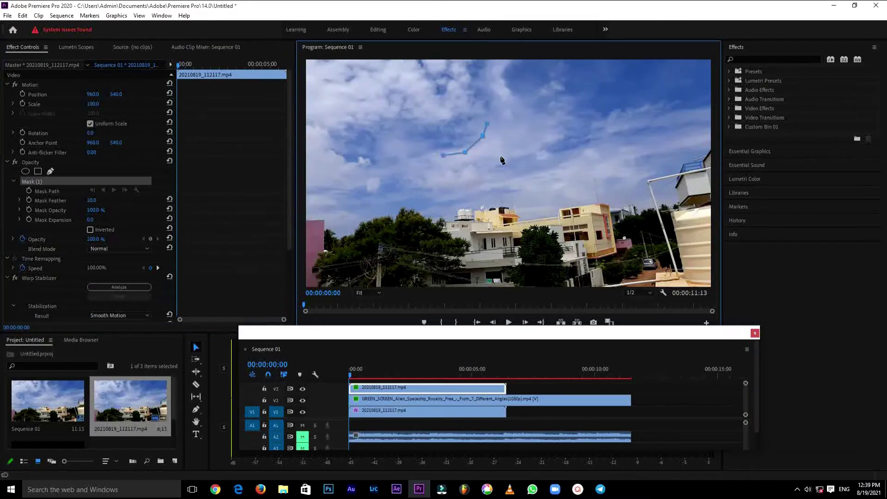
left_click(525, 131)
left_click(524, 120)
left_click(511, 112)
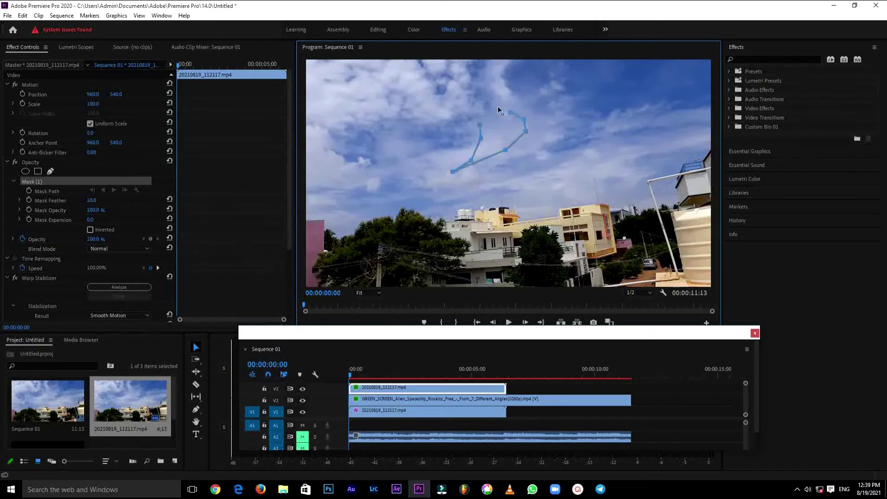
left_click(480, 124)
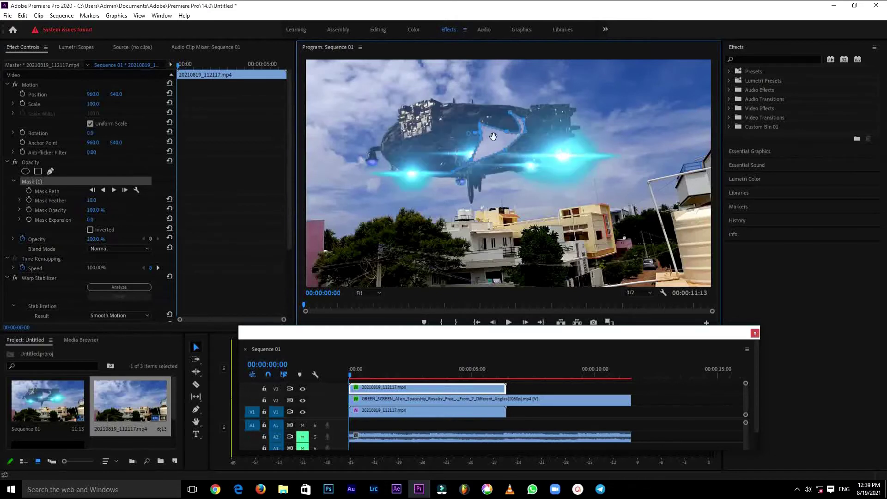
Move the opacity mask down over the spaceship's underside and set its mask feather to 104.
left_click_drag(493, 137, 489, 172)
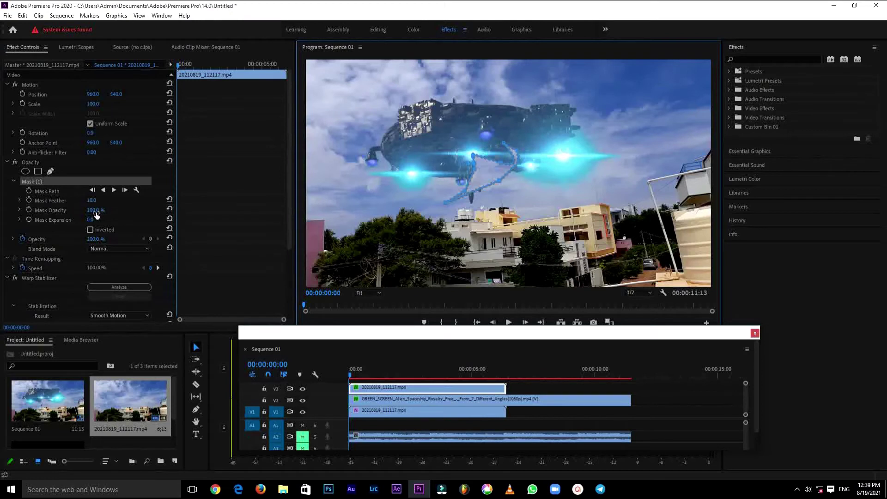
mouse_move(92, 202)
left_mouse_down()
mouse_move(159, 207)
mouse_move(92, 200)
mouse_move(116, 206)
mouse_move(52, 216)
mouse_move(99, 200)
left_mouse_up()
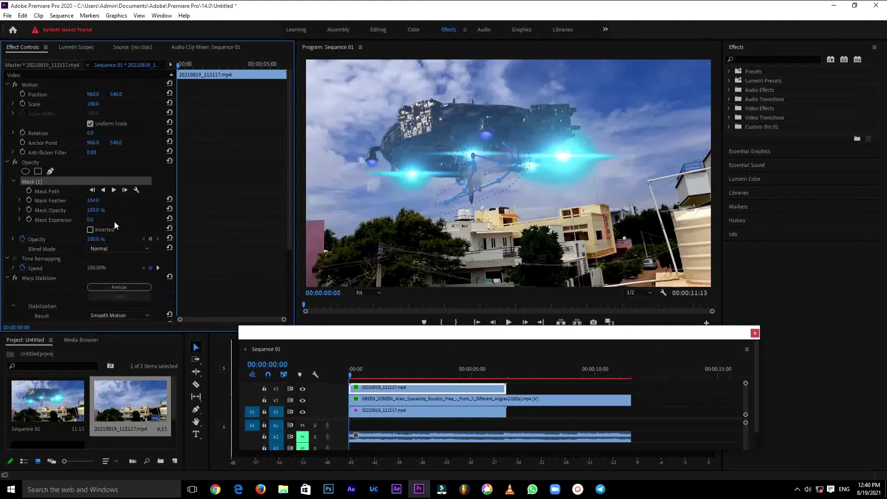
Draw a second closed free-form opacity mask on the V3 footage copy, around the clouds in the sky's upper-left corner.
left_click(462, 387)
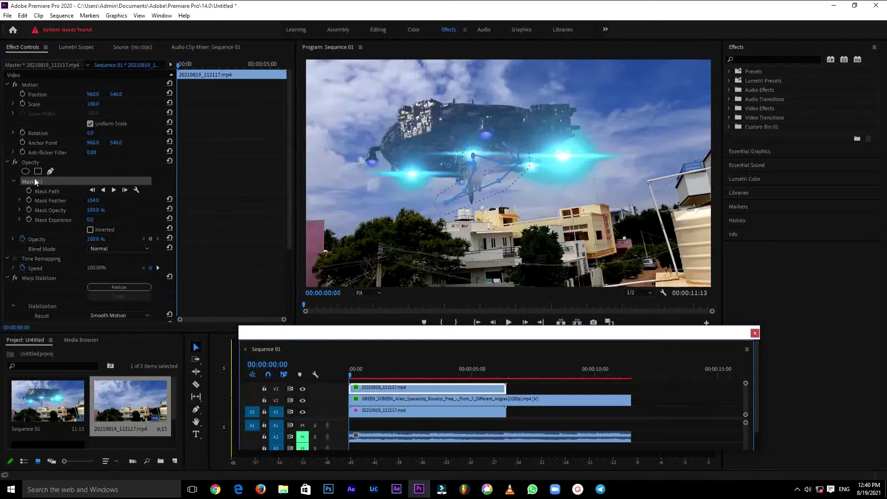
left_click(50, 170)
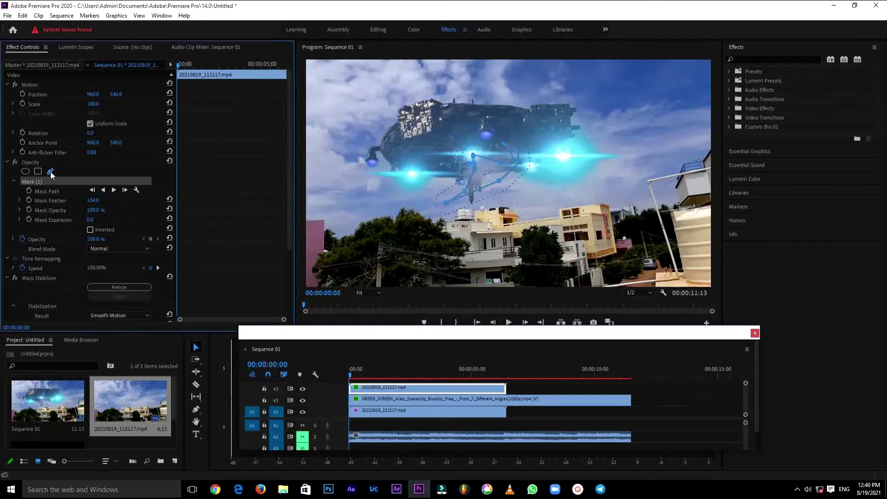
left_click(352, 80)
left_click(322, 88)
left_click(325, 118)
left_click(373, 119)
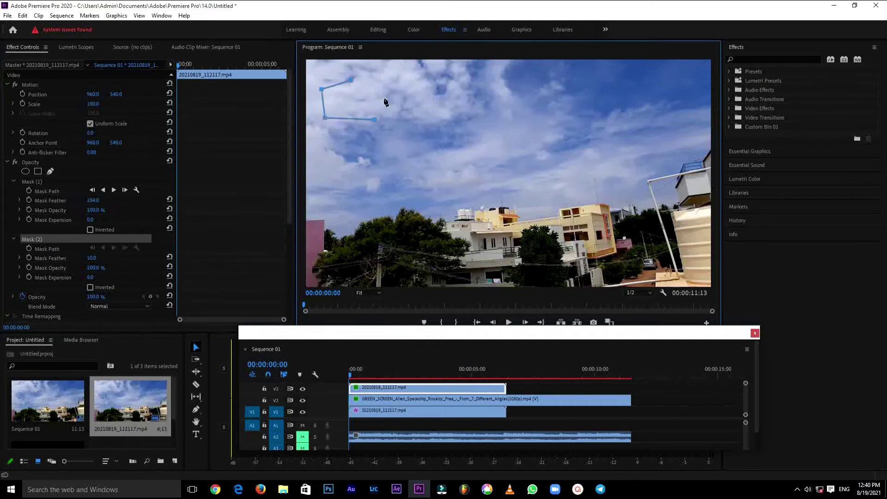
left_click(384, 98)
left_click(384, 77)
left_click_drag(354, 74, 359, 80)
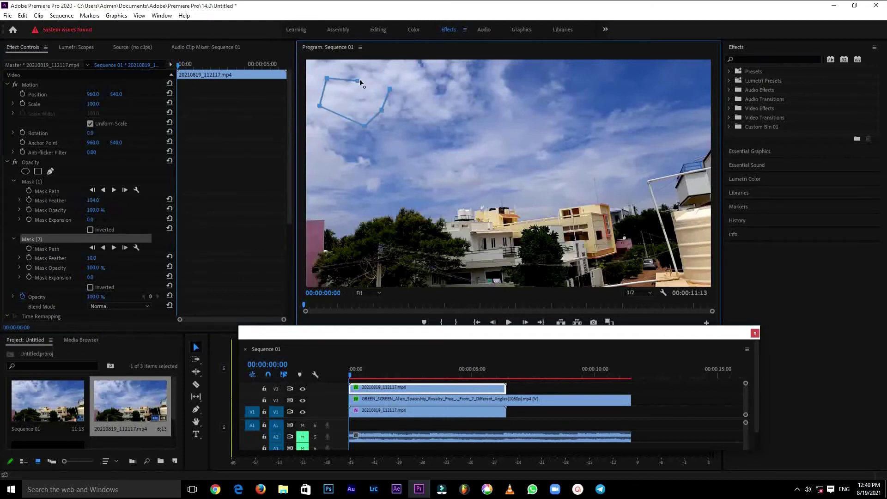
left_click(359, 80)
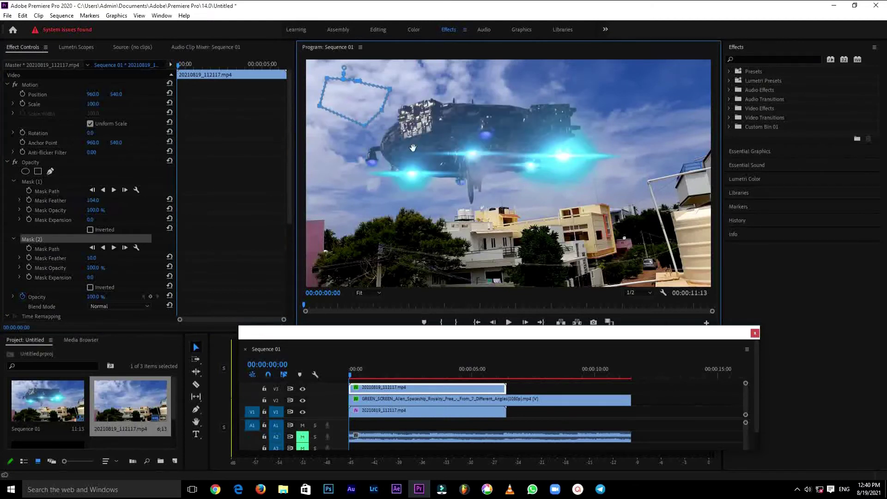
Move the second opacity mask over the spaceship's left engine glow and set its mask feather to 175.
left_click_drag(412, 148, 413, 178)
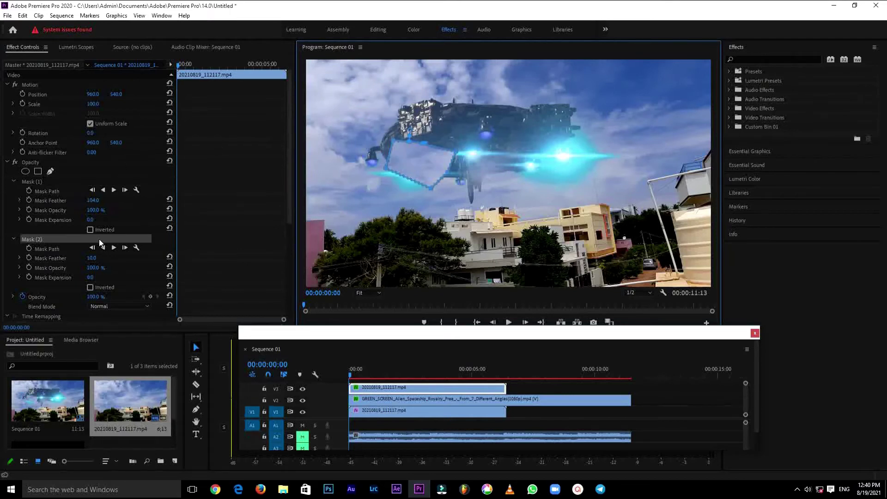
left_click_drag(93, 259, 173, 265)
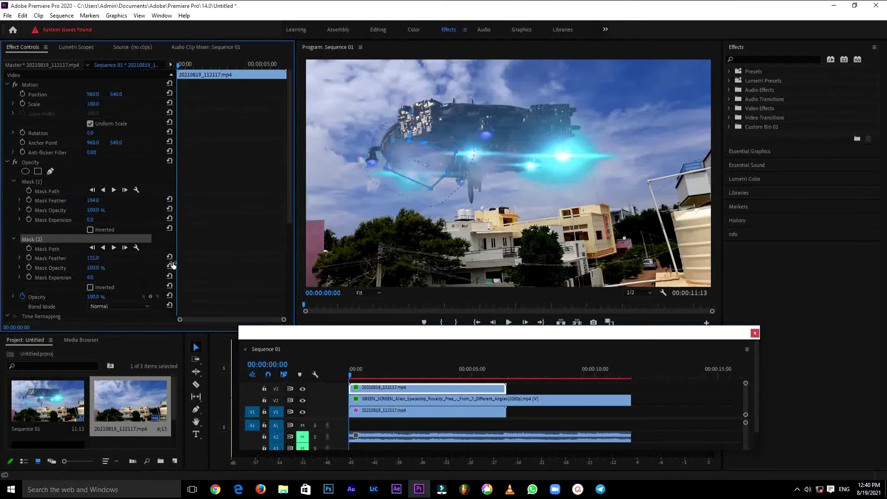
Draw a third closed free-form opacity mask on the V3 footage copy, in the open sky left of the spaceship.
left_click(37, 181)
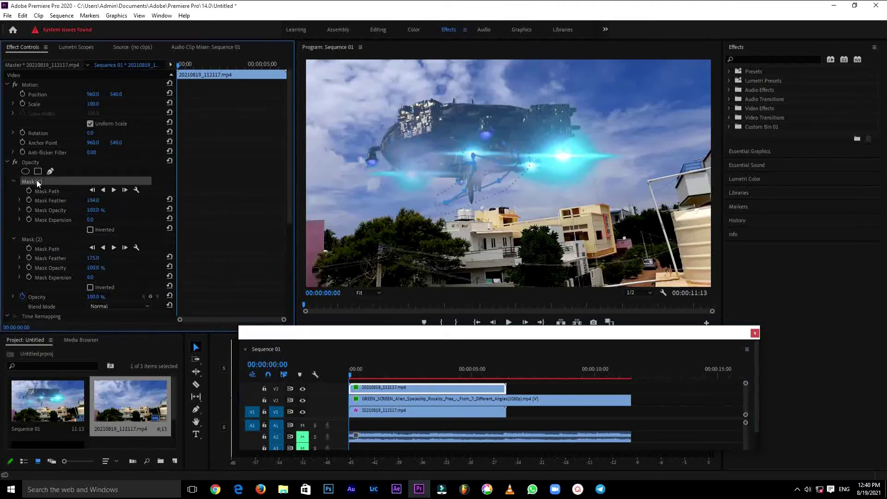
left_click(50, 172)
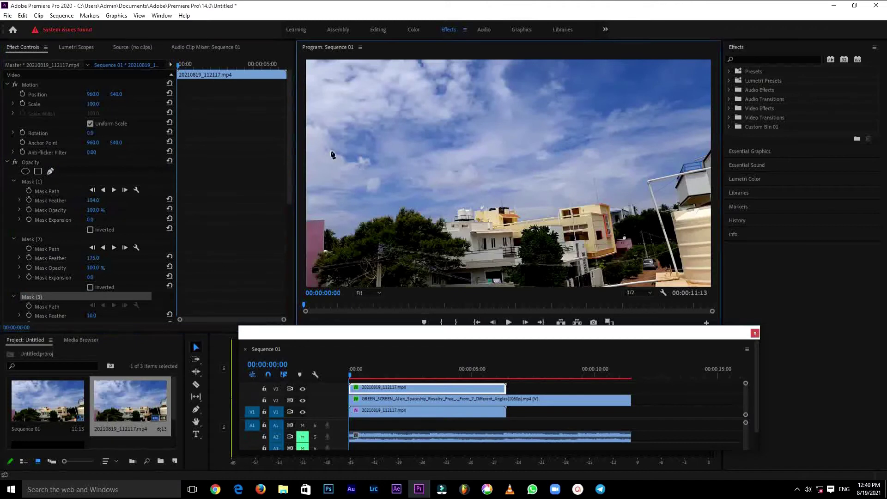
left_click(318, 149)
left_click(336, 153)
left_click(360, 151)
left_click(380, 172)
left_click(379, 196)
left_click(343, 193)
left_click(316, 188)
left_click(312, 166)
left_click(318, 150)
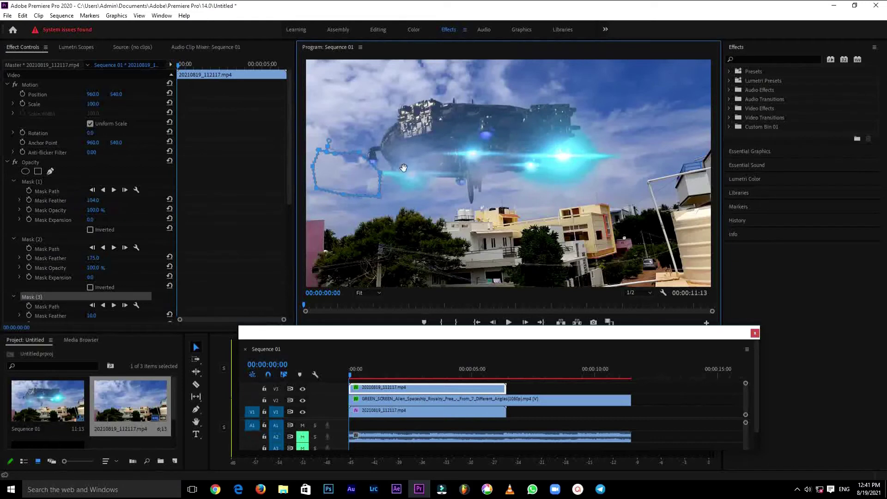
Move the third opacity mask over the upper left part of the spaceship's hull and set its mask feather to 122.
left_click_drag(324, 168, 439, 118)
left_click_drag(434, 108, 439, 116)
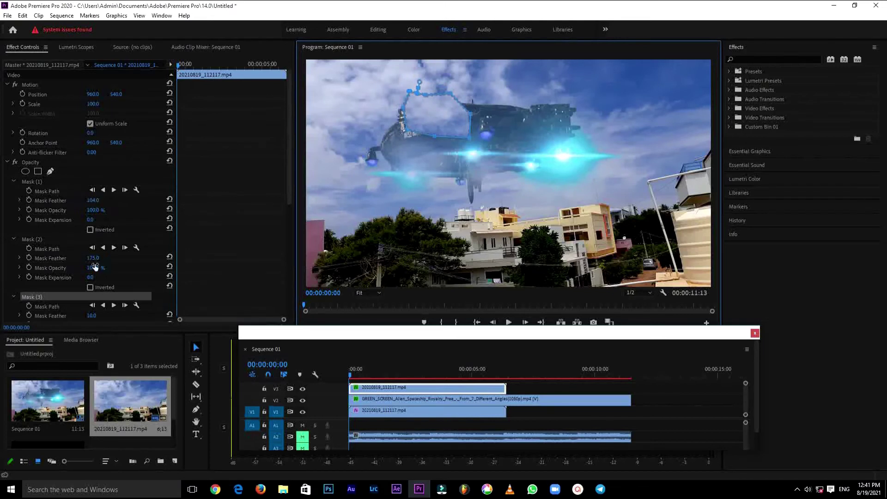
scroll(94, 267, "down", 2)
left_click_drag(91, 288, 148, 292)
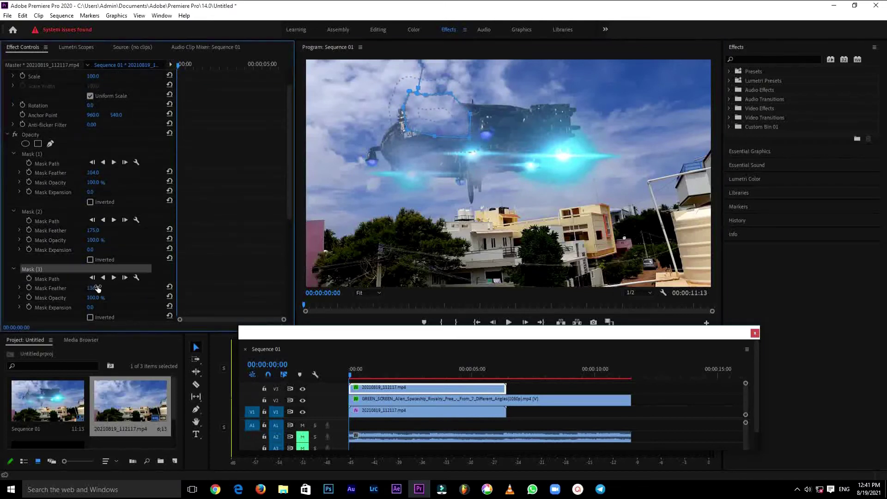
left_click_drag(92, 287, 107, 290)
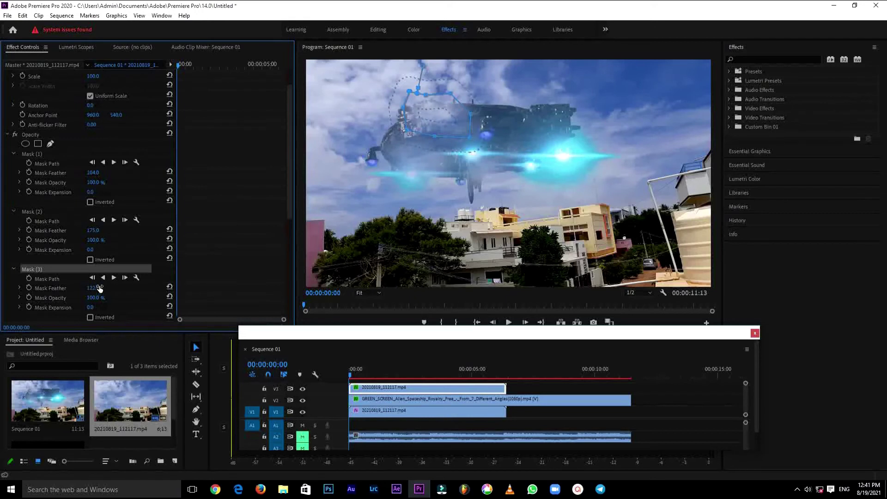
Deselect the footage copy, play back the masked spaceship composite from the sequence start, and return the playhead to the beginning.
left_click(515, 350)
left_click(321, 278)
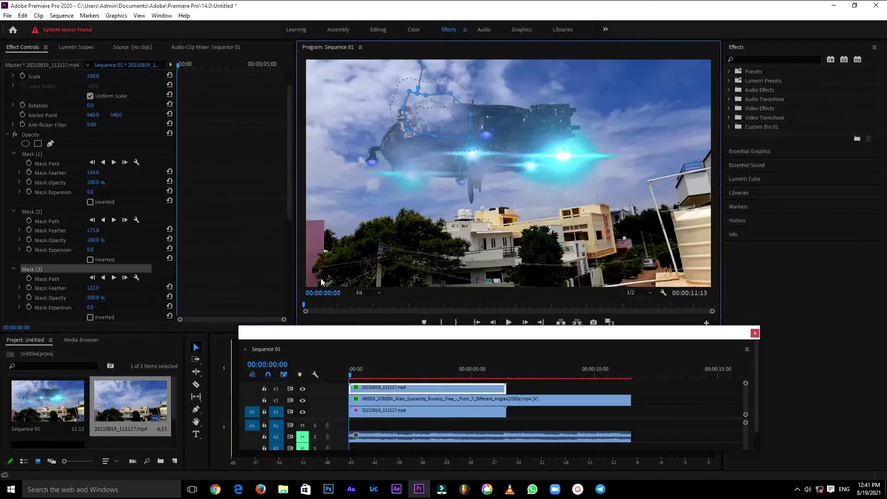
left_click(397, 401)
left_click(496, 377)
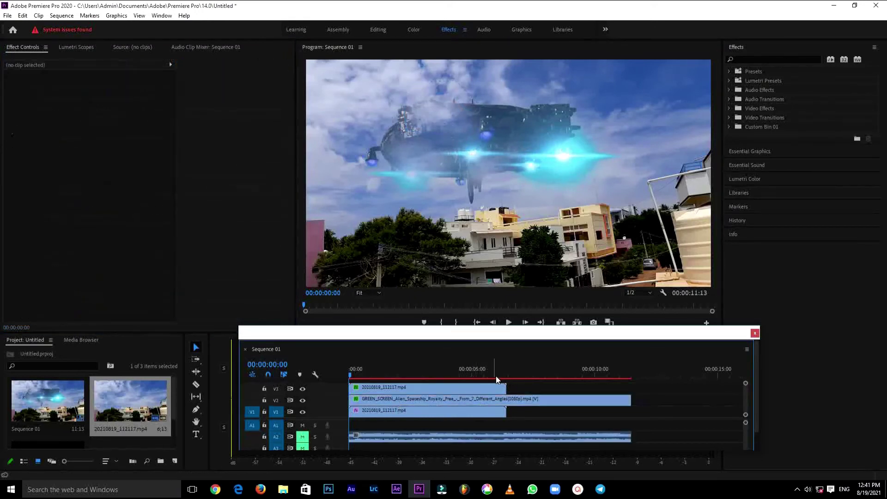
left_click(508, 322)
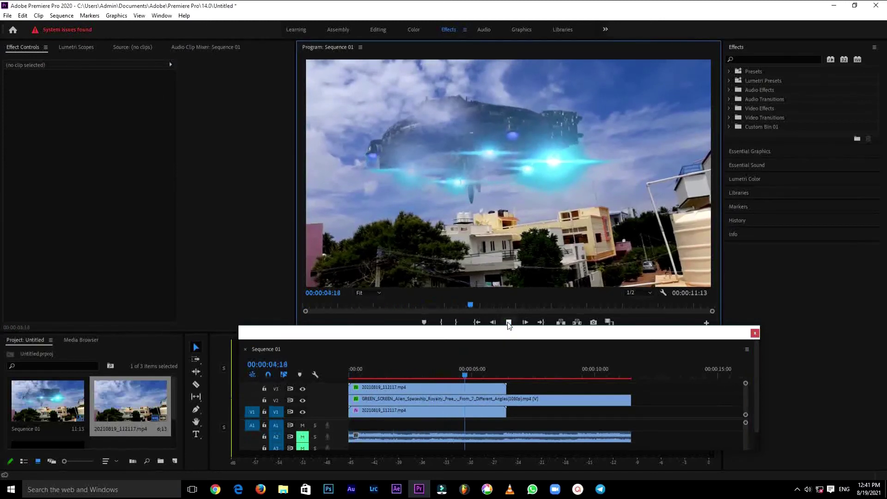
left_click(490, 375)
left_click_drag(453, 376, 350, 370)
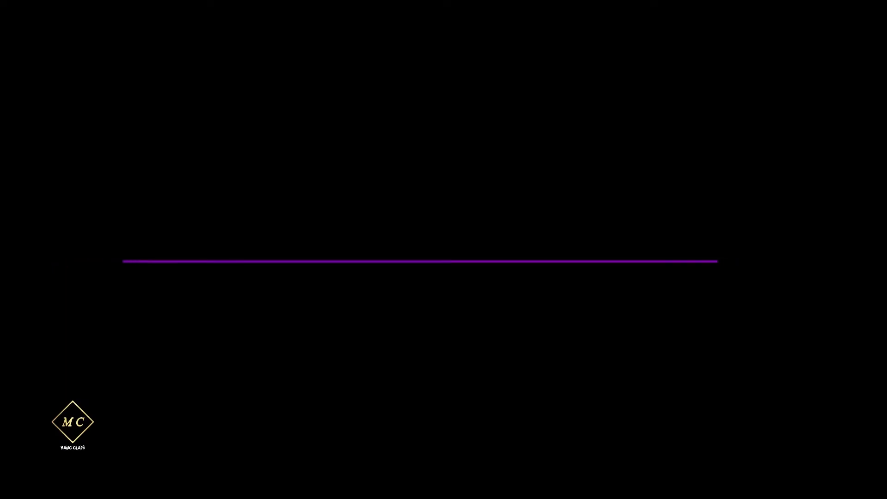